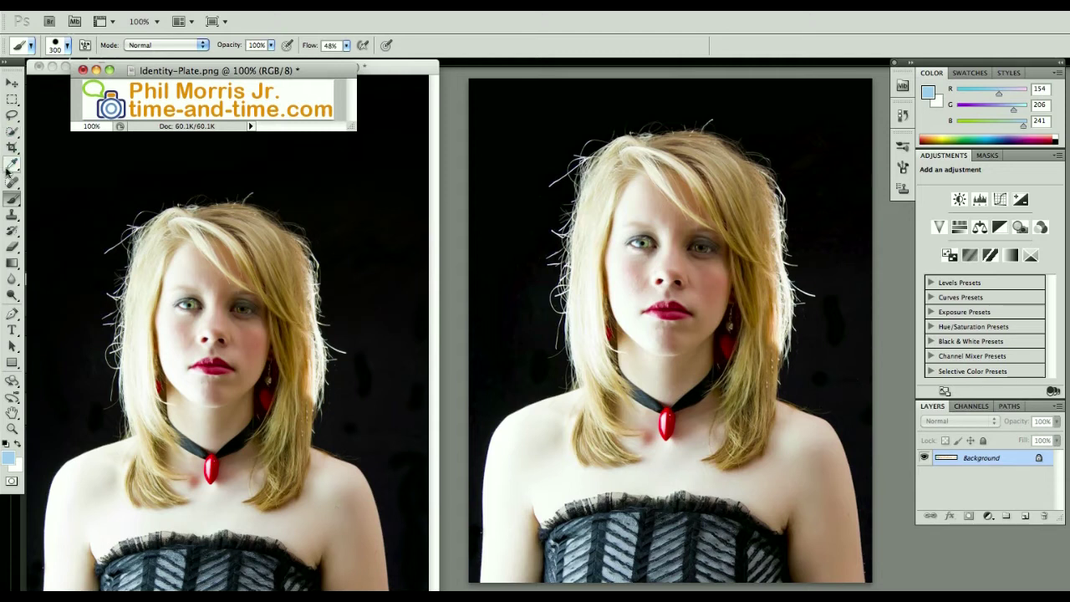
Select the woman's hair, shoulders and body in 20100502_7005-Edit.psd with the Quick Selection tool.
{"action": "left_click", "coordinate": [12, 134]}
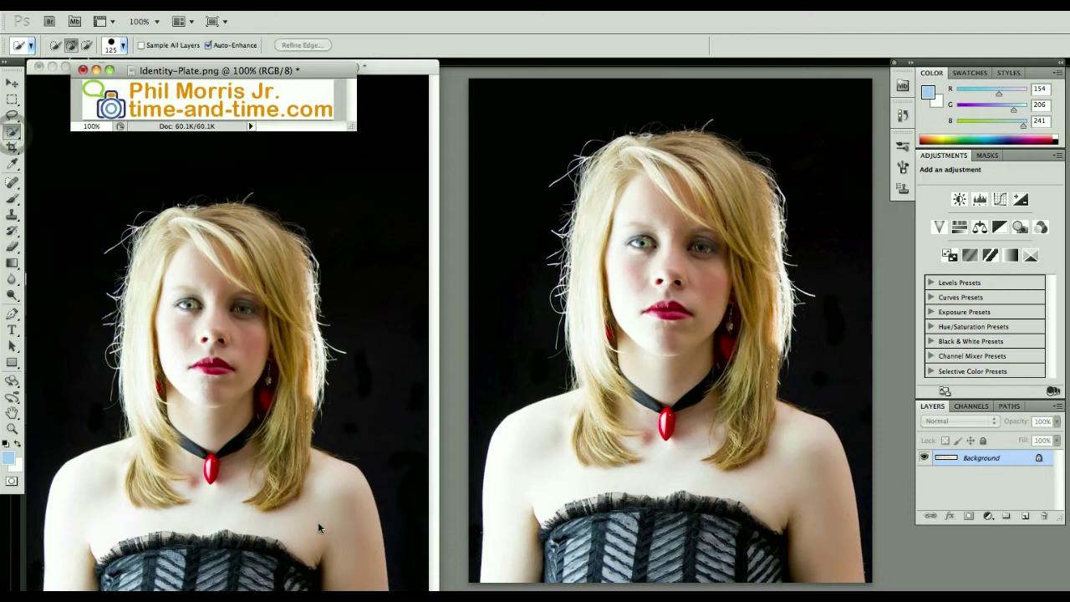
{"action": "left_click", "coordinate": [398, 68]}
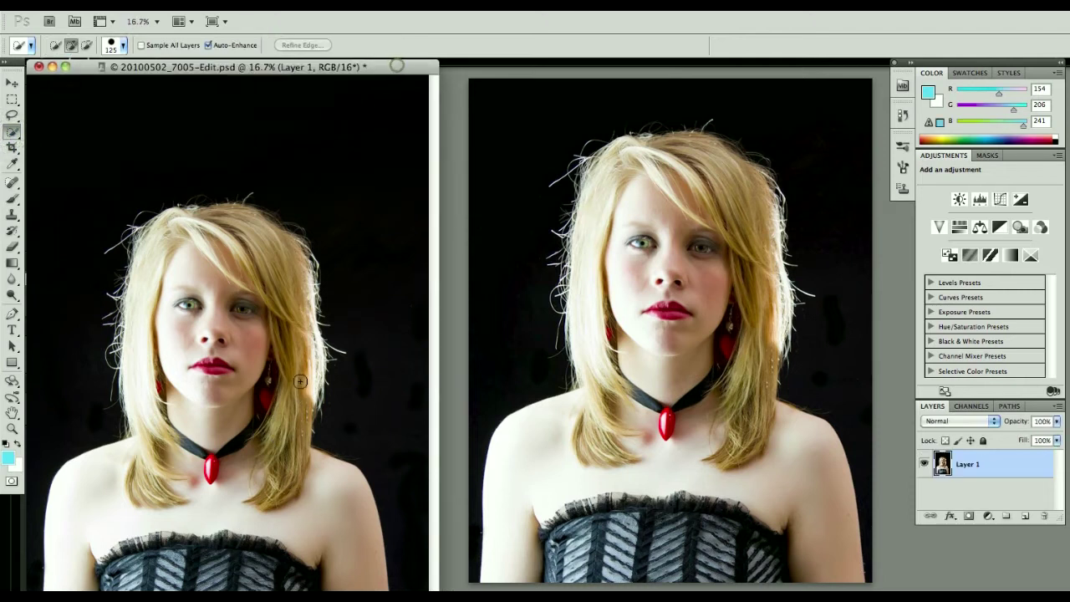
{"action": "mouse_move", "coordinate": [300, 505]}
{"action": "left_mouse_down"}
{"action": "mouse_move", "coordinate": [243, 505]}
{"action": "mouse_move", "coordinate": [177, 570]}
{"action": "mouse_move", "coordinate": [172, 552]}
{"action": "mouse_move", "coordinate": [71, 587]}
{"action": "mouse_move", "coordinate": [149, 494]}
{"action": "mouse_move", "coordinate": [152, 314]}
{"action": "mouse_move", "coordinate": [169, 264]}
{"action": "mouse_move", "coordinate": [188, 254]}
{"action": "mouse_move", "coordinate": [269, 256]}
{"action": "mouse_move", "coordinate": [286, 360]}
{"action": "mouse_move", "coordinate": [180, 360]}
{"action": "mouse_move", "coordinate": [198, 278]}
{"action": "left_mouse_up"}
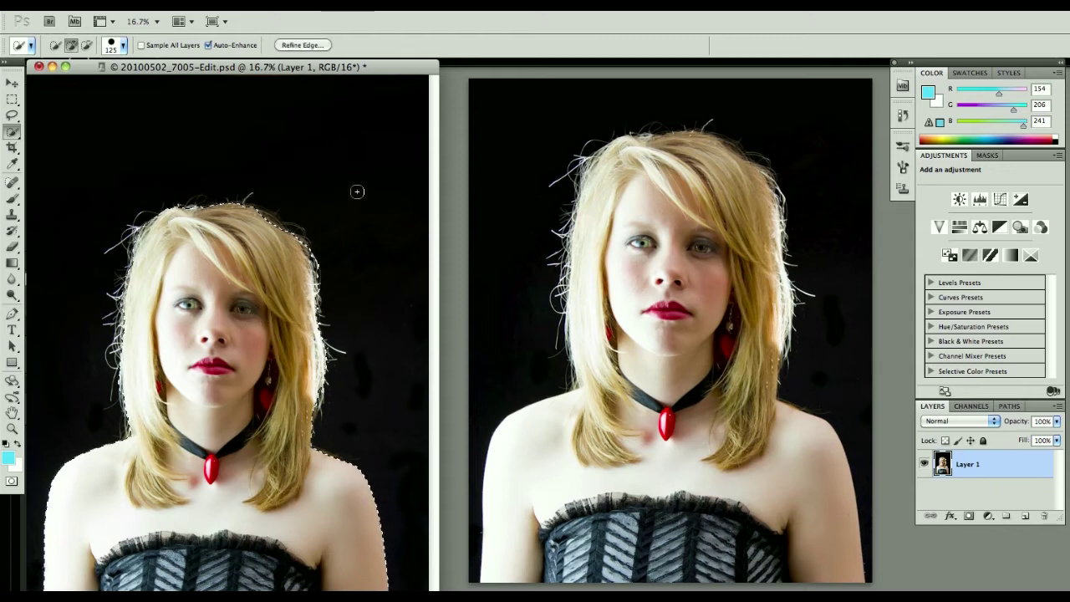
Open Refine Edge for the selection, enable Smart Radius and set the radius to 250 px.
{"action": "left_click", "coordinate": [304, 46]}
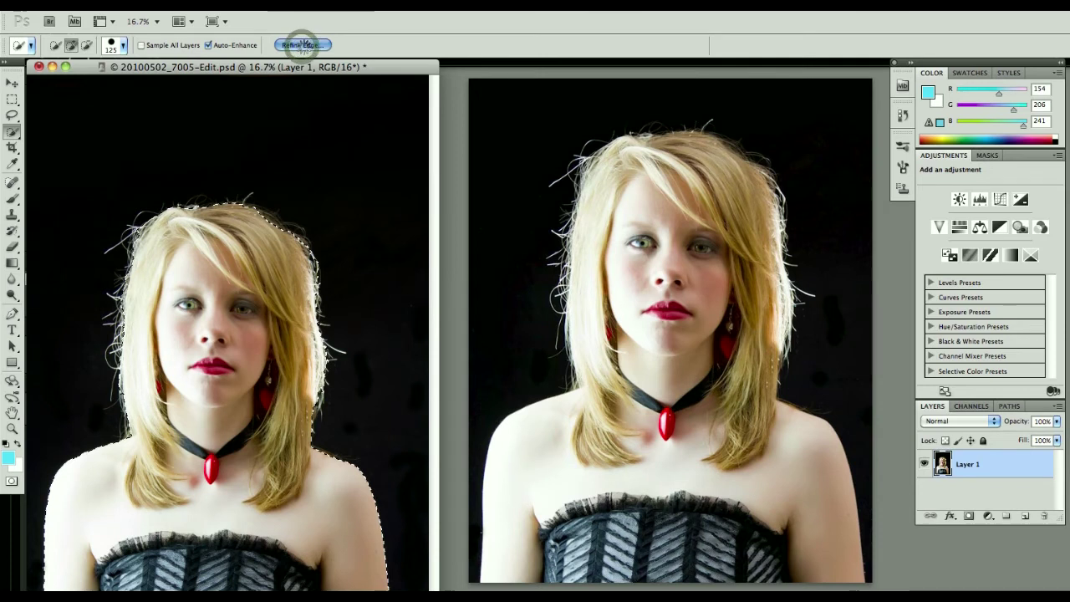
{"action": "left_click_drag", "start_coordinate": [954, 206], "coordinate": [602, 184]}
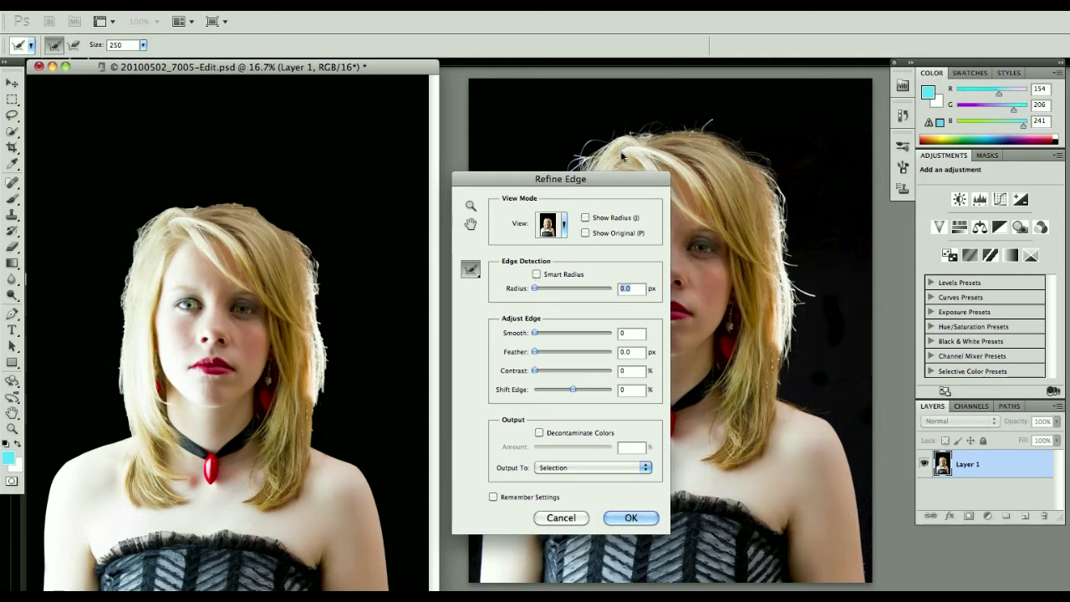
{"action": "left_click_drag", "start_coordinate": [600, 179], "coordinate": [459, 112]}
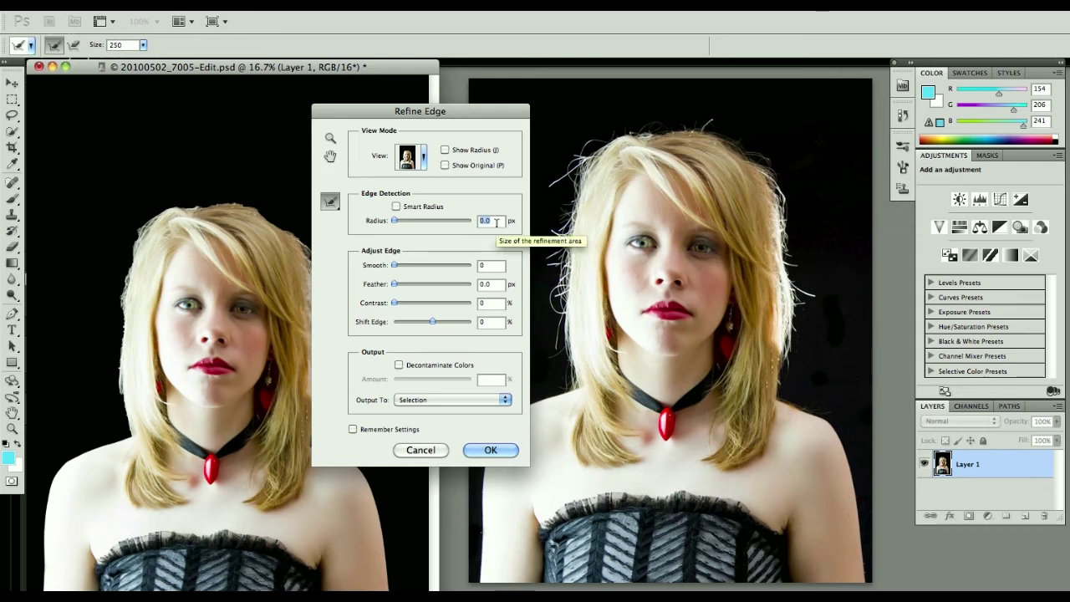
{"action": "left_click", "coordinate": [397, 207]}
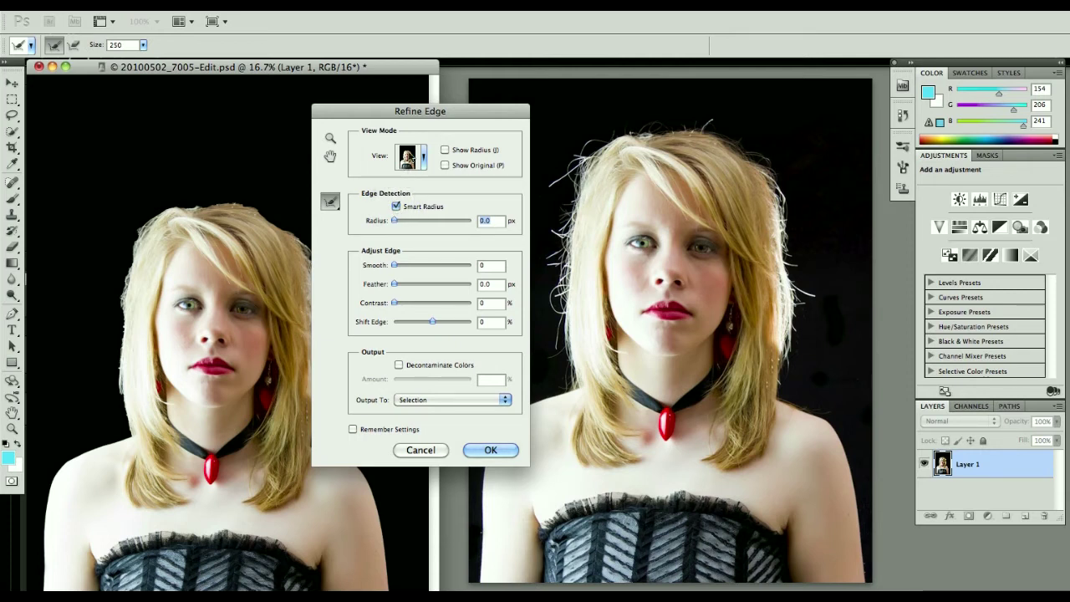
{"action": "left_click_drag", "start_coordinate": [411, 113], "coordinate": [431, 144]}
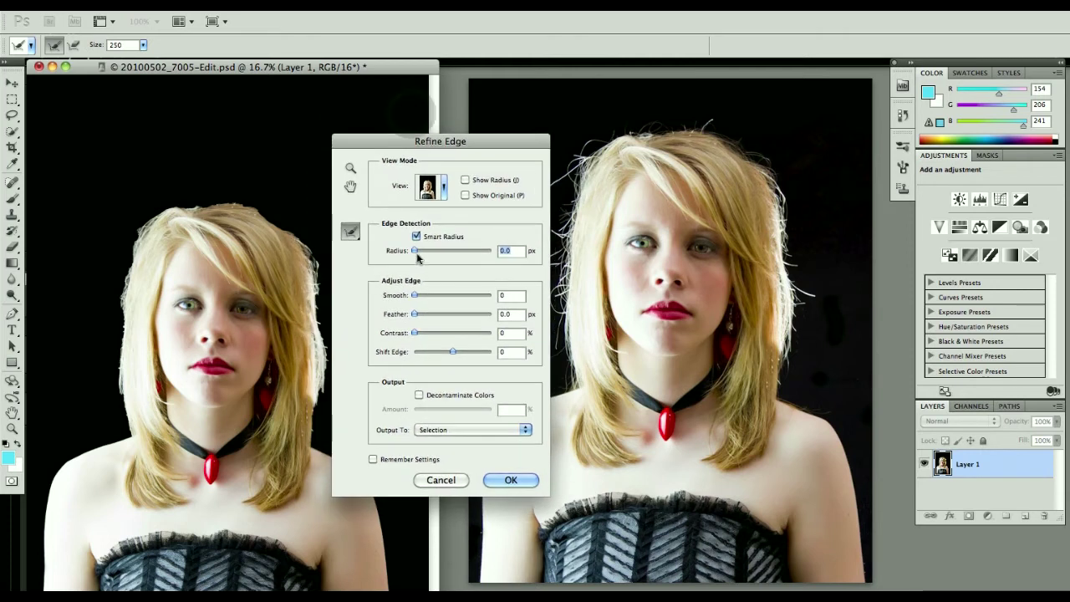
{"action": "left_click_drag", "start_coordinate": [413, 251], "coordinate": [573, 260]}
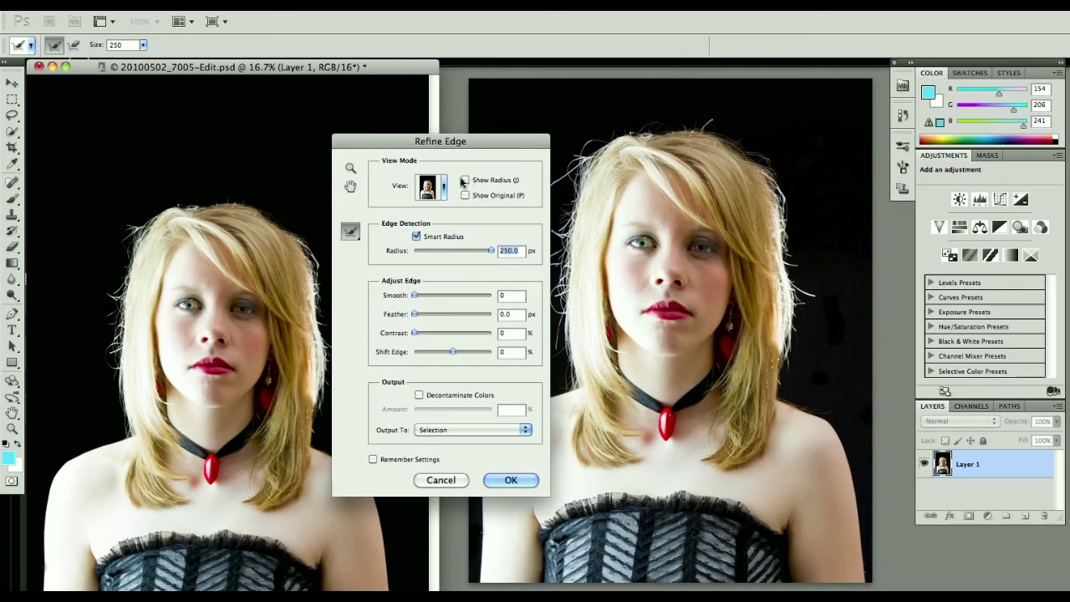
Display the refinement radius, brush it wider over the stray hairs around the head, and hide the radius display.
{"action": "left_click", "coordinate": [465, 180]}
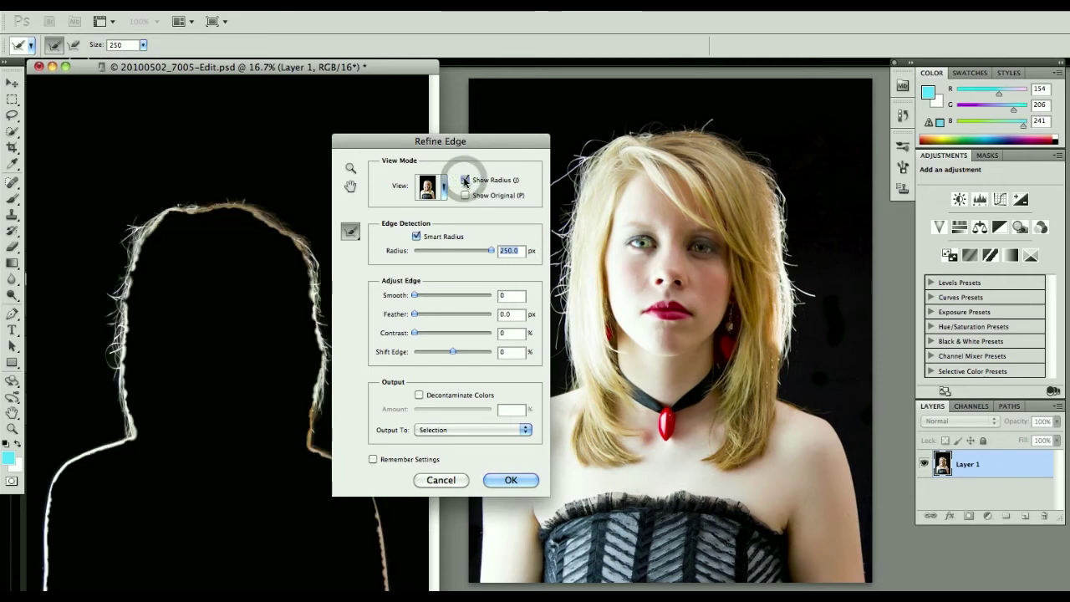
{"action": "left_click_drag", "start_coordinate": [471, 141], "coordinate": [512, 144]}
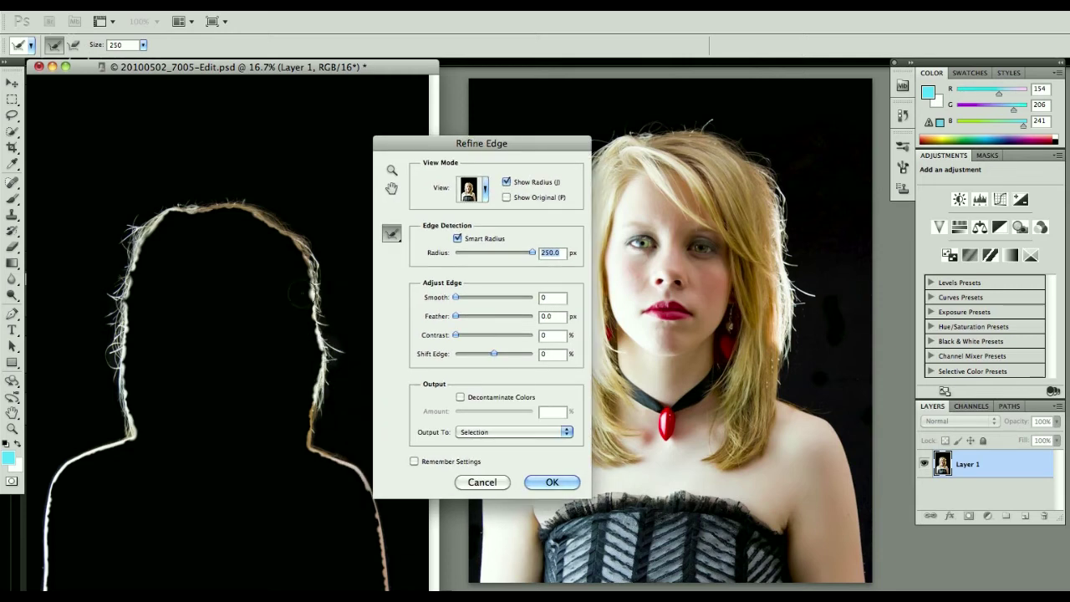
{"action": "left_click", "coordinate": [457, 239]}
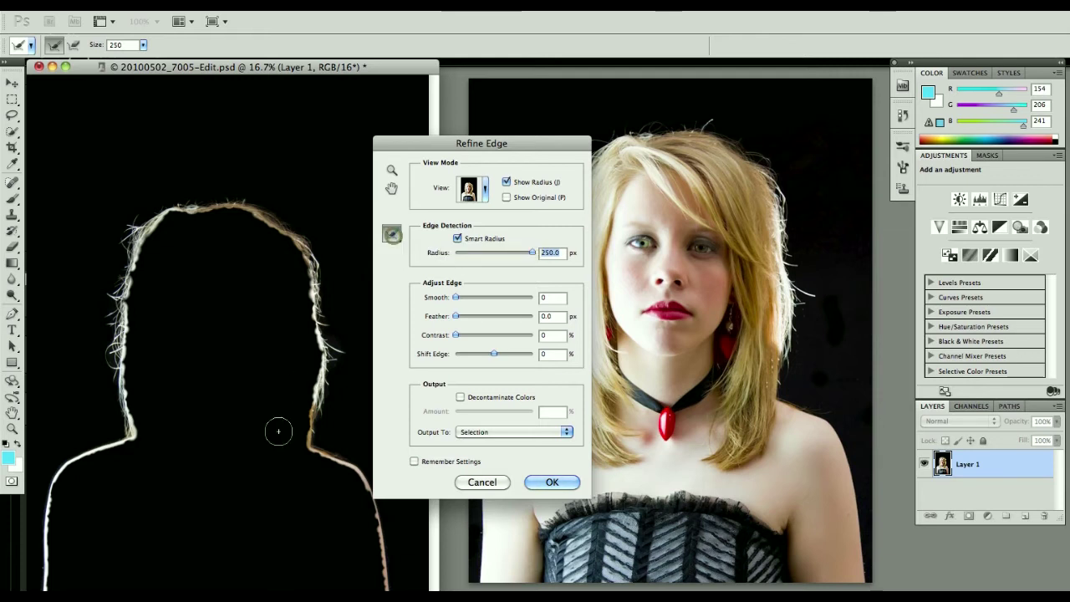
{"action": "mouse_move", "coordinate": [306, 430]}
{"action": "left_mouse_down"}
{"action": "mouse_move", "coordinate": [314, 355]}
{"action": "mouse_move", "coordinate": [324, 393]}
{"action": "mouse_move", "coordinate": [324, 349]}
{"action": "mouse_move", "coordinate": [345, 354]}
{"action": "mouse_move", "coordinate": [319, 328]}
{"action": "mouse_move", "coordinate": [315, 245]}
{"action": "mouse_move", "coordinate": [302, 240]}
{"action": "mouse_move", "coordinate": [308, 267]}
{"action": "mouse_move", "coordinate": [247, 210]}
{"action": "mouse_move", "coordinate": [306, 240]}
{"action": "mouse_move", "coordinate": [261, 209]}
{"action": "mouse_move", "coordinate": [302, 224]}
{"action": "mouse_move", "coordinate": [253, 194]}
{"action": "mouse_move", "coordinate": [188, 206]}
{"action": "mouse_move", "coordinate": [228, 188]}
{"action": "mouse_move", "coordinate": [255, 191]}
{"action": "mouse_move", "coordinate": [185, 198]}
{"action": "mouse_move", "coordinate": [113, 243]}
{"action": "mouse_move", "coordinate": [141, 206]}
{"action": "mouse_move", "coordinate": [161, 210]}
{"action": "mouse_move", "coordinate": [98, 251]}
{"action": "mouse_move", "coordinate": [97, 286]}
{"action": "mouse_move", "coordinate": [111, 259]}
{"action": "mouse_move", "coordinate": [112, 350]}
{"action": "mouse_move", "coordinate": [98, 327]}
{"action": "mouse_move", "coordinate": [98, 338]}
{"action": "mouse_move", "coordinate": [129, 401]}
{"action": "mouse_move", "coordinate": [128, 430]}
{"action": "mouse_move", "coordinate": [118, 357]}
{"action": "mouse_move", "coordinate": [111, 421]}
{"action": "mouse_move", "coordinate": [111, 401]}
{"action": "mouse_move", "coordinate": [101, 395]}
{"action": "mouse_move", "coordinate": [96, 407]}
{"action": "mouse_move", "coordinate": [106, 410]}
{"action": "mouse_move", "coordinate": [98, 338]}
{"action": "mouse_move", "coordinate": [113, 280]}
{"action": "mouse_move", "coordinate": [98, 328]}
{"action": "mouse_move", "coordinate": [118, 320]}
{"action": "mouse_move", "coordinate": [109, 333]}
{"action": "mouse_move", "coordinate": [121, 247]}
{"action": "left_mouse_up"}
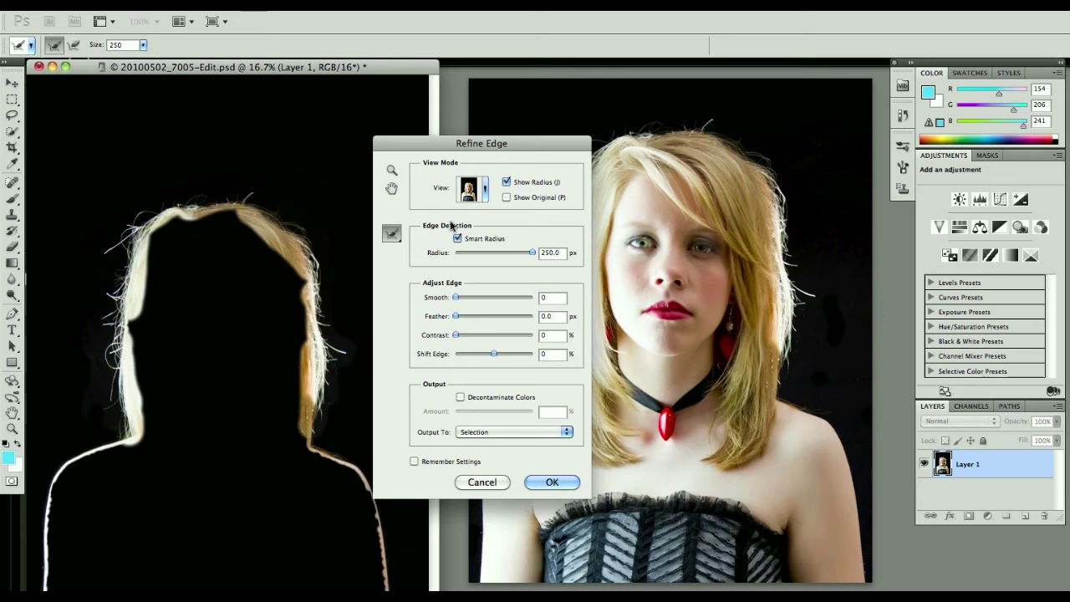
{"action": "left_click", "coordinate": [506, 181]}
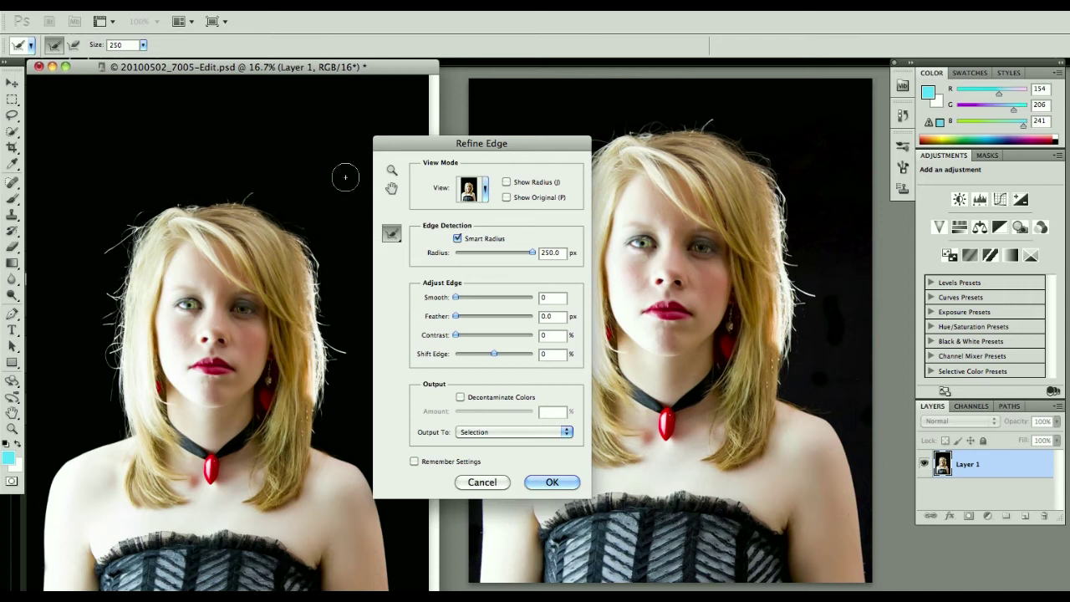
Preview the refined selection as Overlay, On White and On Black.
{"action": "left_click", "coordinate": [486, 192]}
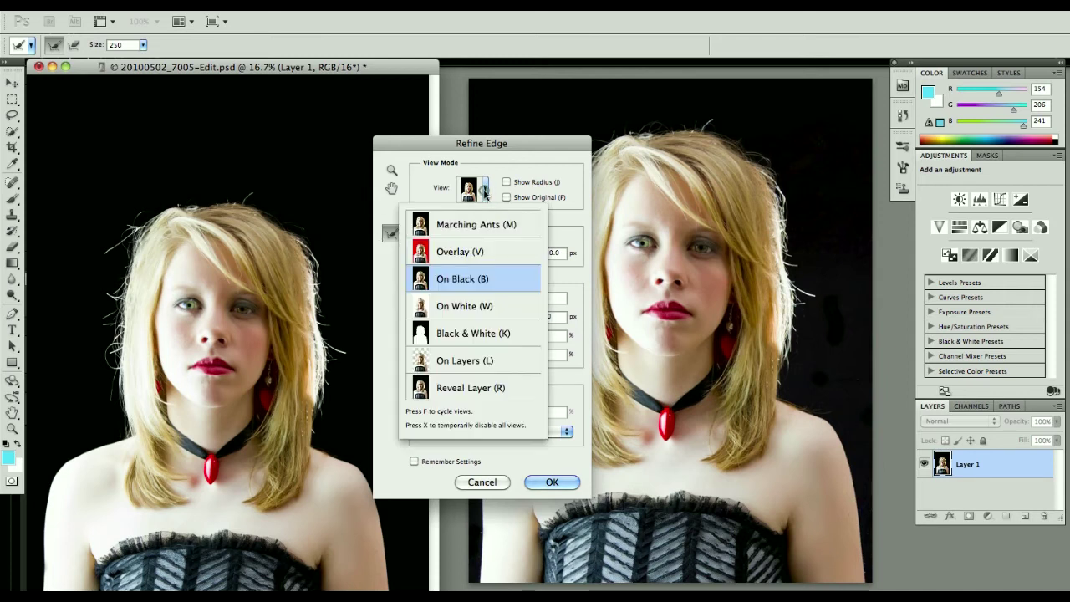
{"action": "left_click", "coordinate": [451, 253]}
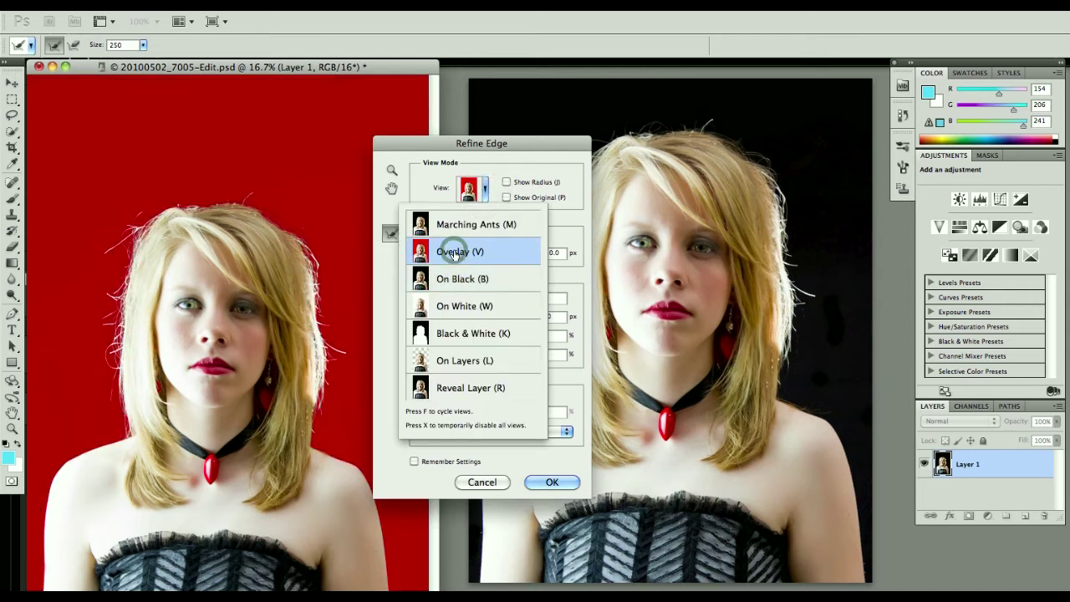
{"action": "left_click", "coordinate": [454, 307]}
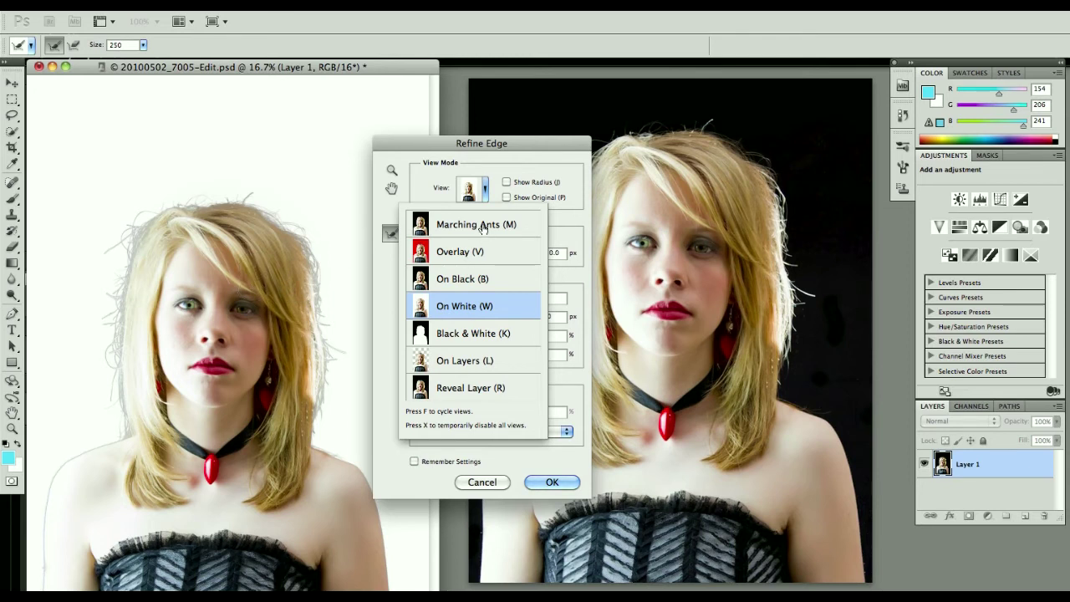
{"action": "left_click", "coordinate": [453, 280]}
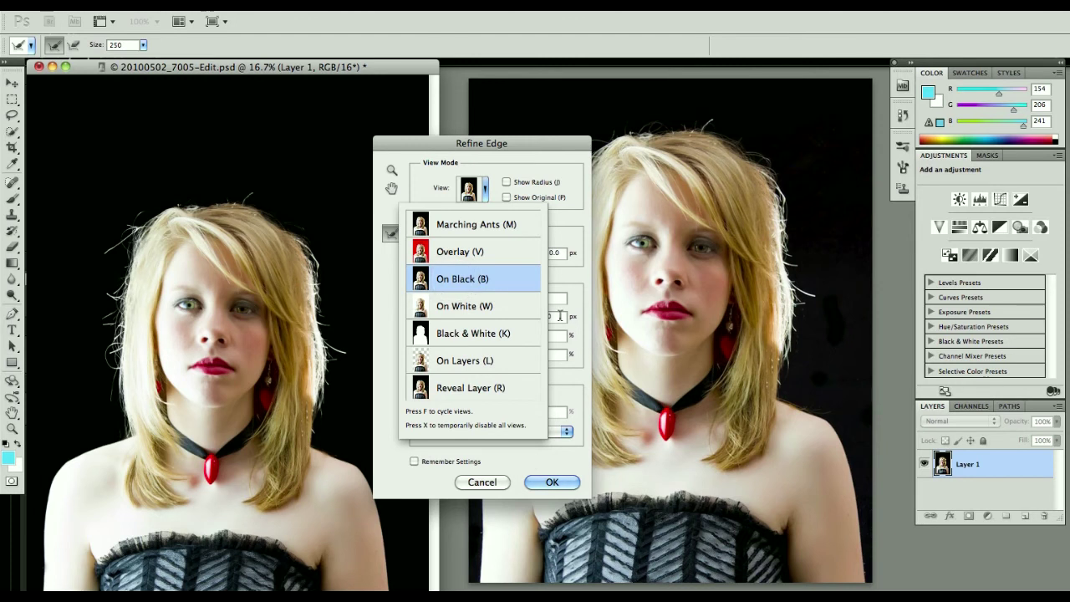
{"action": "left_click", "coordinate": [562, 229]}
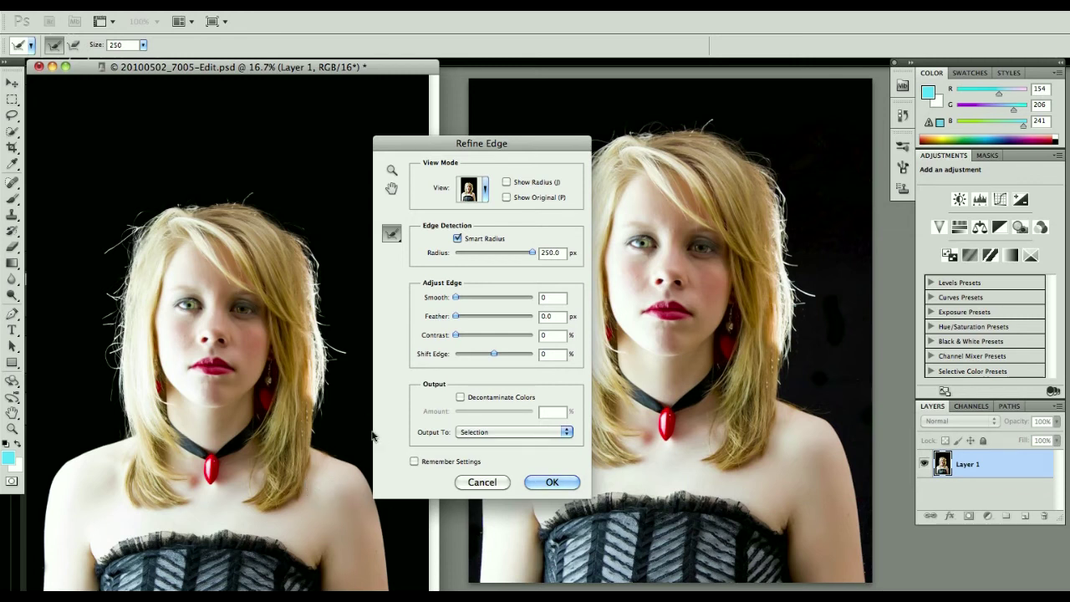
Accept the refined edge, add it to Layer 1 as a layer mask, and display the mask on its own.
{"action": "left_click", "coordinate": [552, 482]}
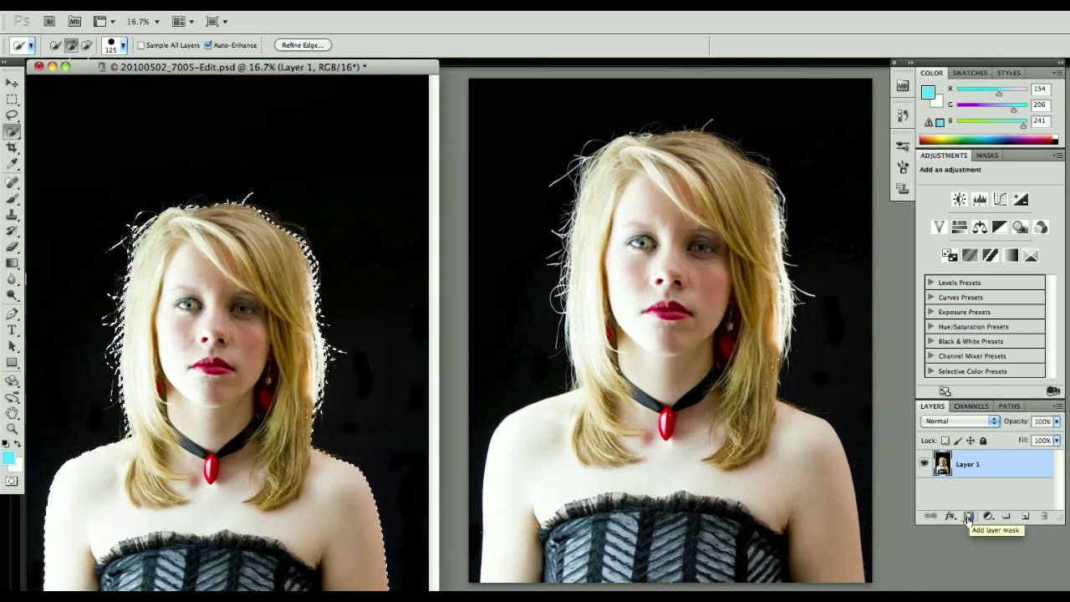
{"action": "left_click", "coordinate": [968, 517]}
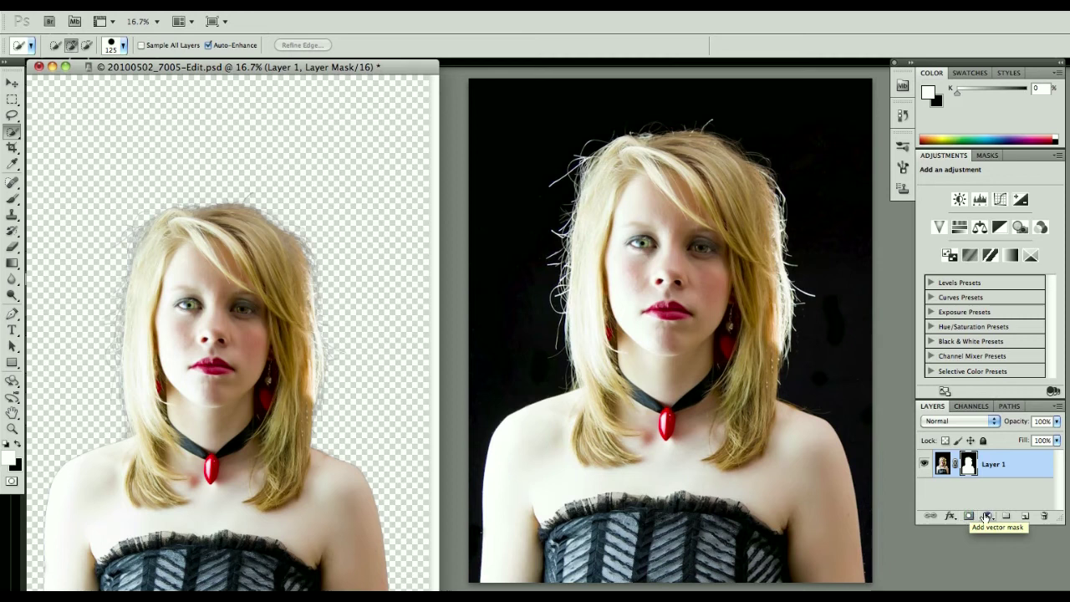
{"action": "left_click", "coordinate": [968, 464], "text": "alt"}
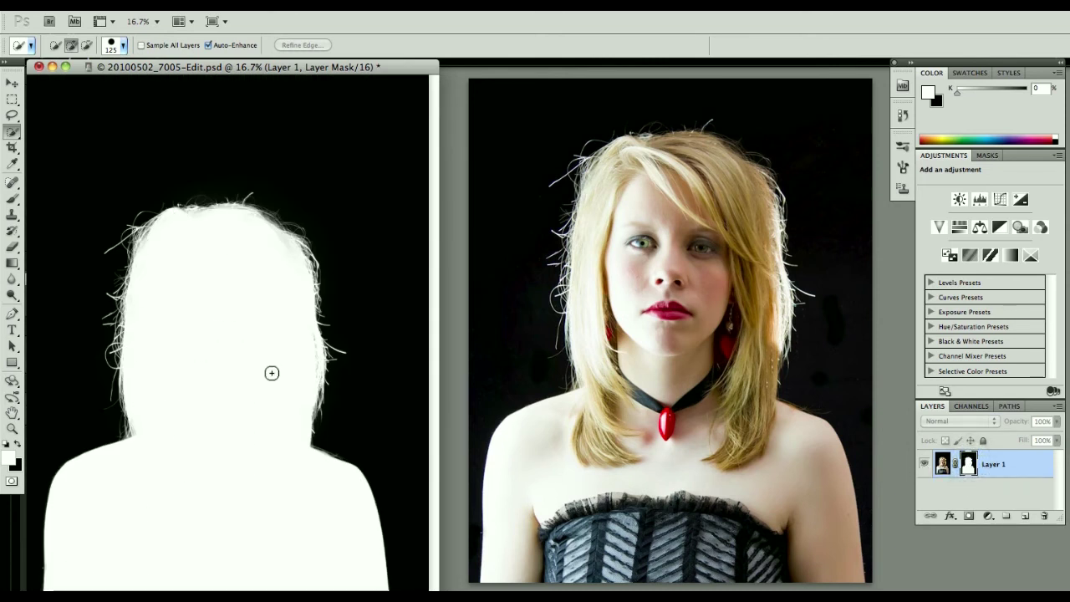
Paint white over the grey patches inside the hair area of Layer 1's mask with a 125 px brush.
{"action": "key", "text": "super+plus"}
{"action": "key", "text": "super+plus"}
{"action": "key", "text": "super+plus"}
{"action": "key", "text": "super+plus"}
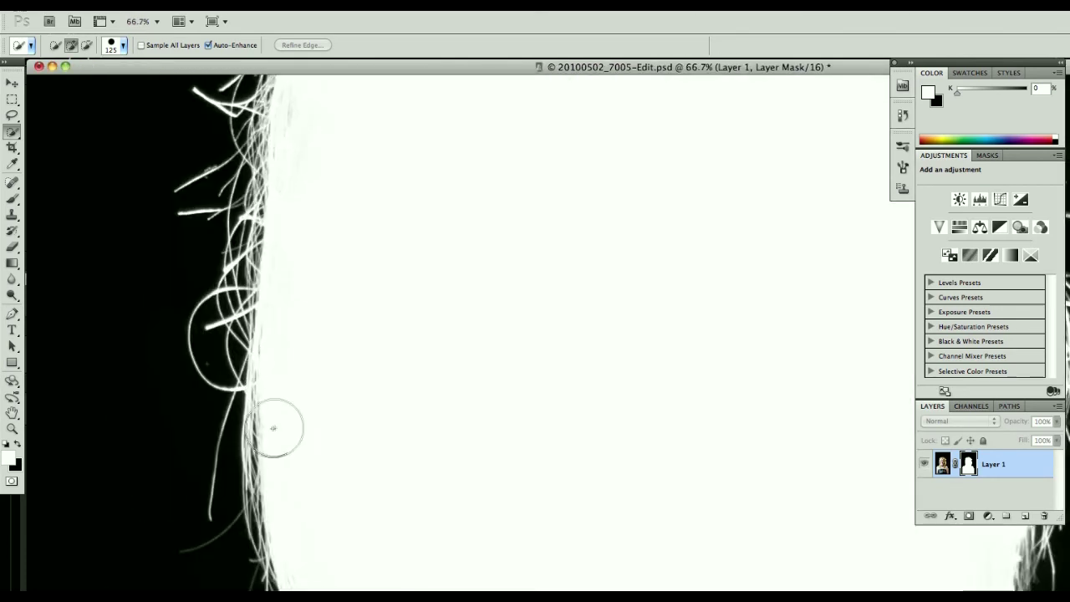
{"action": "left_click_drag", "start_coordinate": [566, 158], "coordinate": [427, 581]}
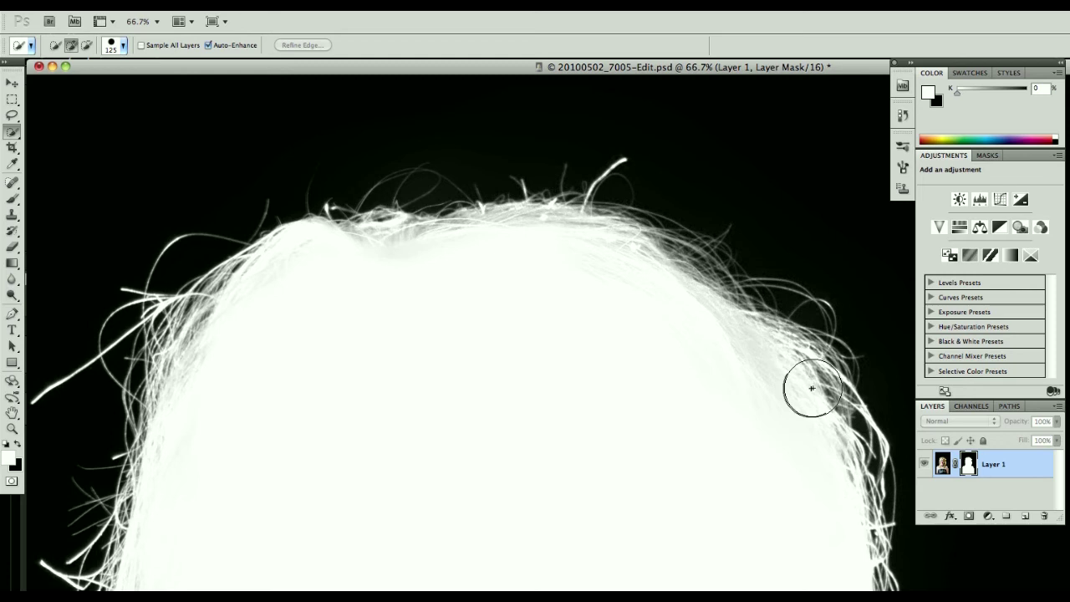
{"action": "left_click", "coordinate": [12, 199]}
{"action": "scroll", "coordinate": [719, 397], "scroll_direction": "up", "scroll_amount": 1}
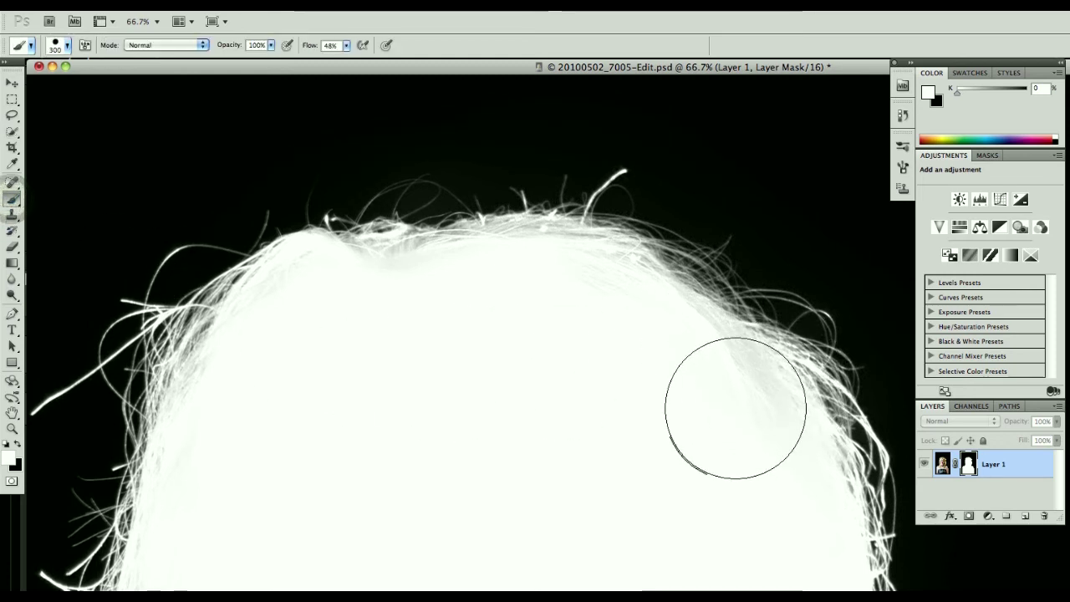
{"action": "key", "text": "bracketleft"}
{"action": "key", "text": "bracketleft"}
{"action": "key", "text": "bracketleft"}
{"action": "key", "text": "bracketleft"}
{"action": "key", "text": "bracketleft"}
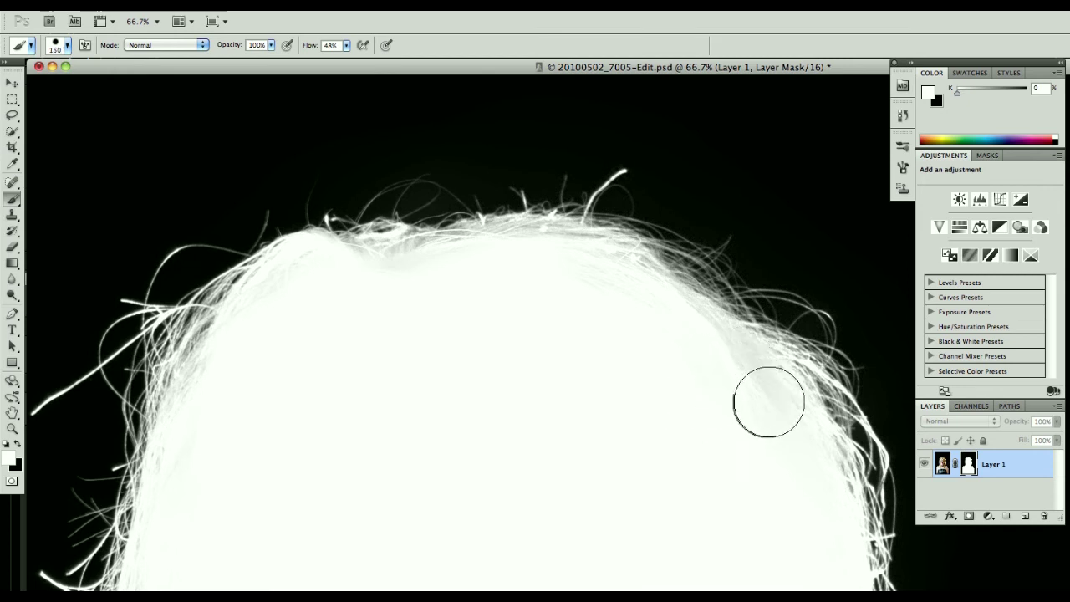
{"action": "left_click", "coordinate": [738, 364]}
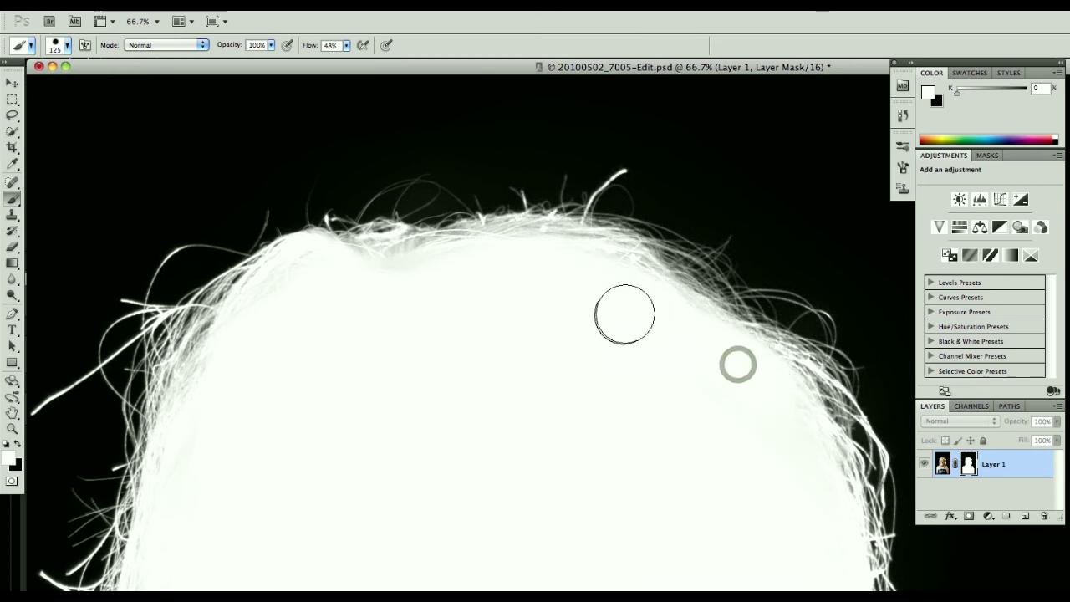
{"action": "left_click", "coordinate": [279, 305]}
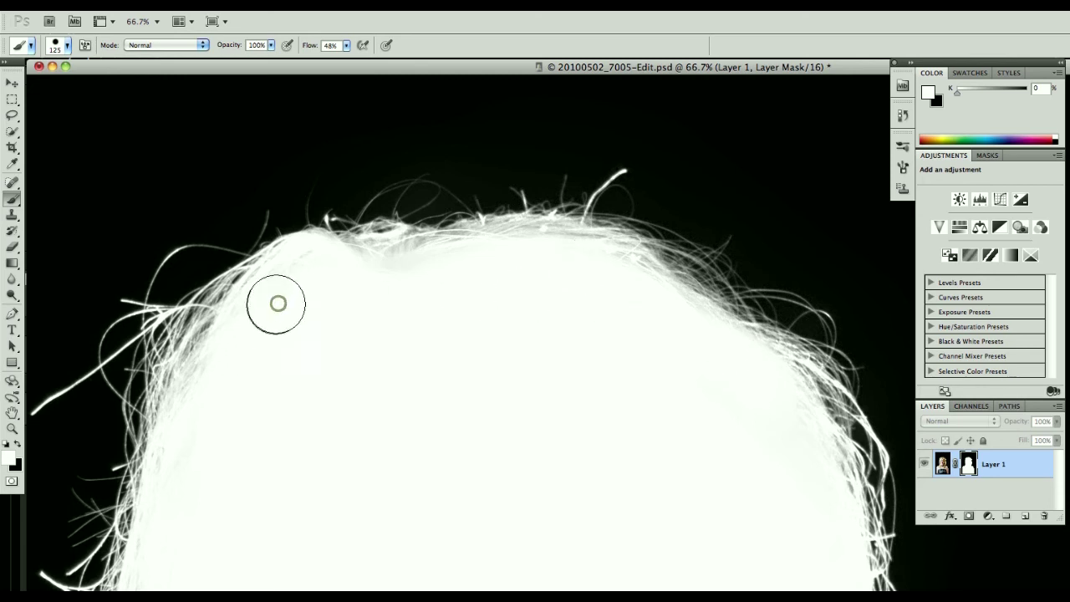
{"action": "left_click", "coordinate": [237, 412]}
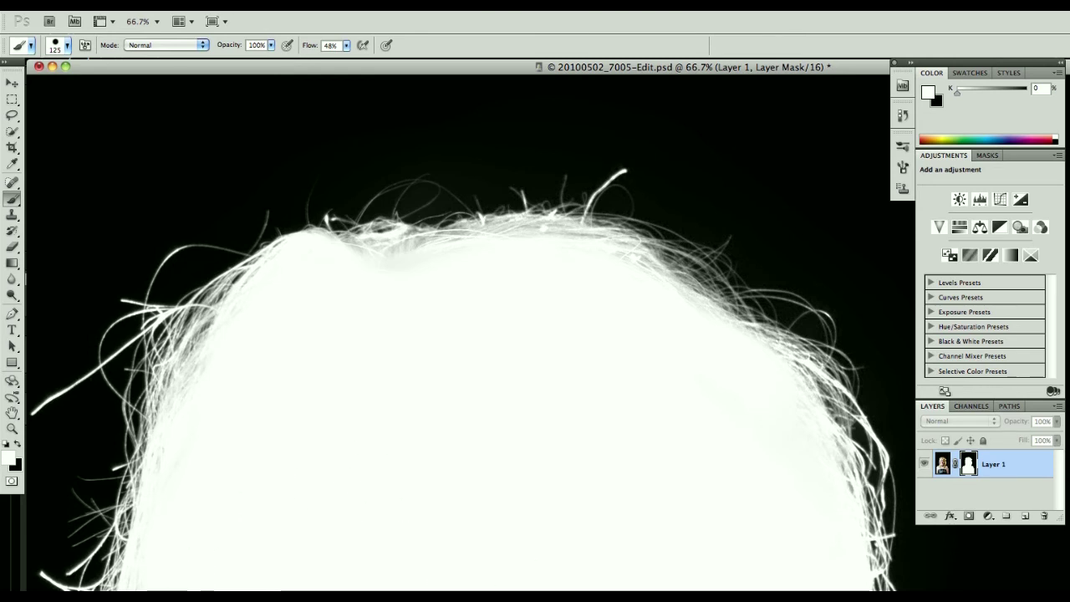
{"action": "scroll", "coordinate": [583, 365], "scroll_direction": "down", "scroll_amount": 10}
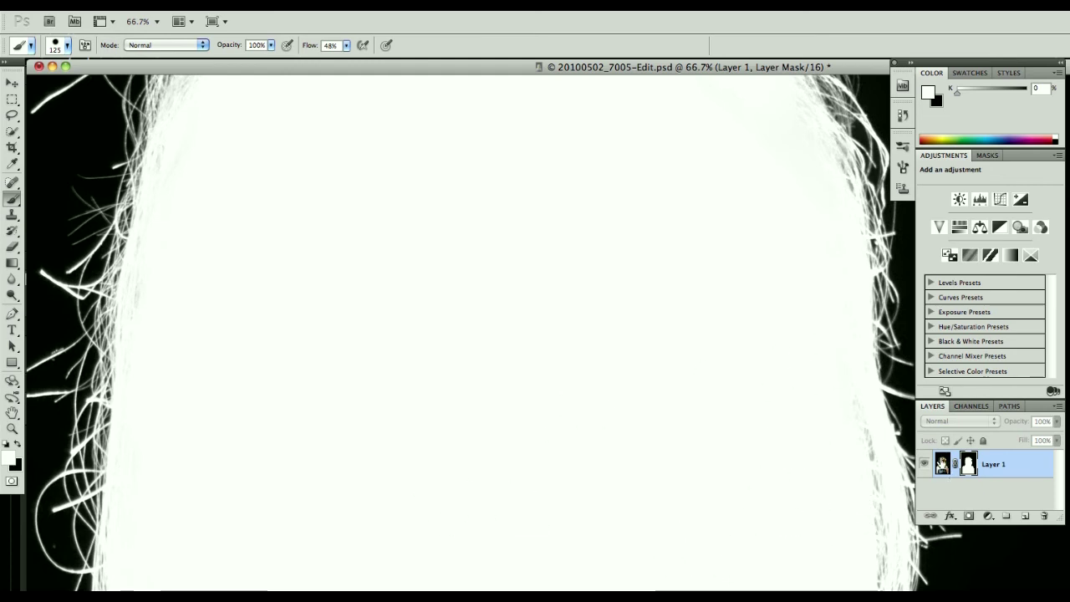
Switch from the mask back to the image, add a new layer beneath Layer 1, and fill it with black at 100% opacity.
{"action": "left_click", "coordinate": [943, 464]}
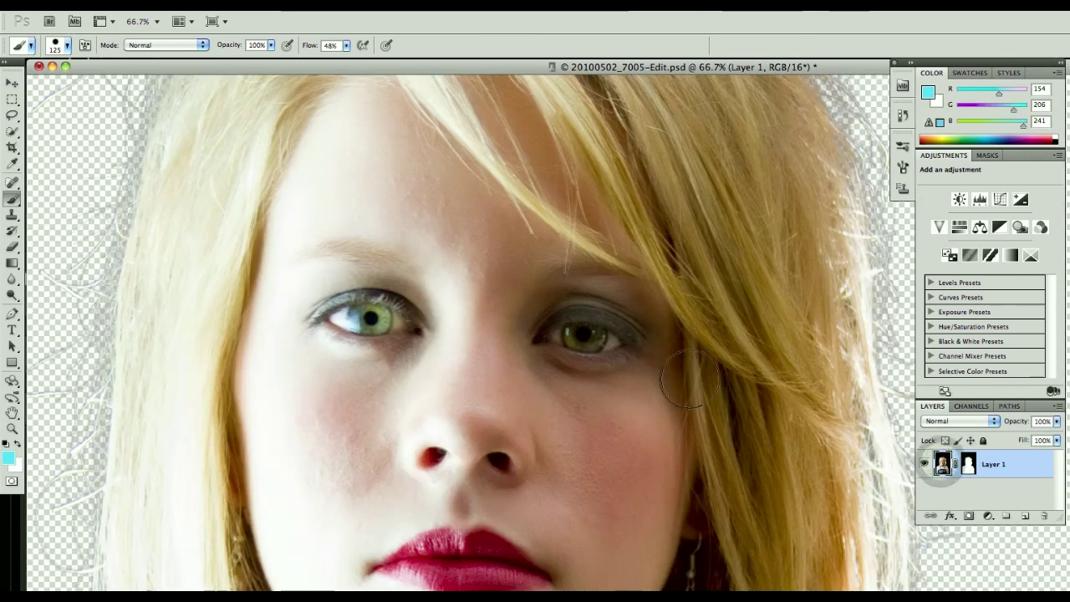
{"action": "left_click", "coordinate": [1023, 516]}
{"action": "left_click_drag", "start_coordinate": [1012, 464], "coordinate": [1013, 501]}
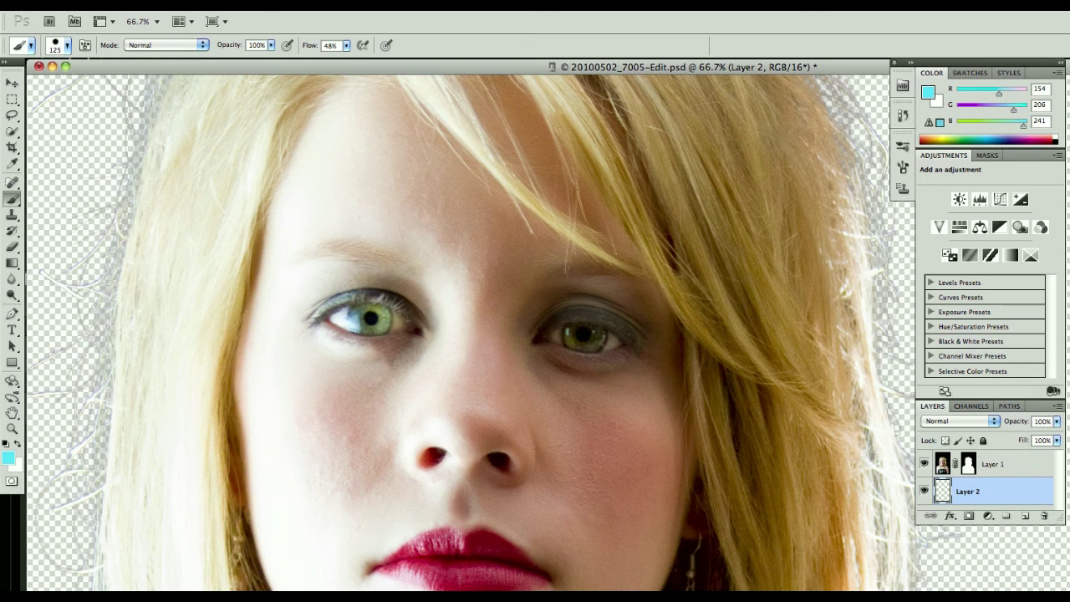
{"action": "key", "text": "shift+BackSpace"}
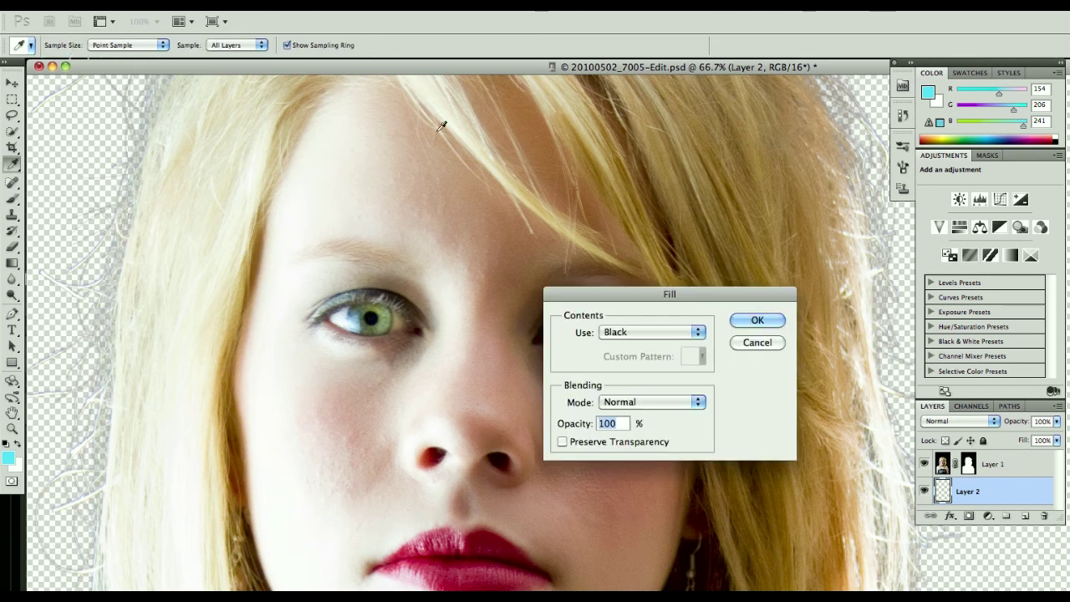
{"action": "left_click", "coordinate": [759, 325]}
{"action": "key", "text": "b"}
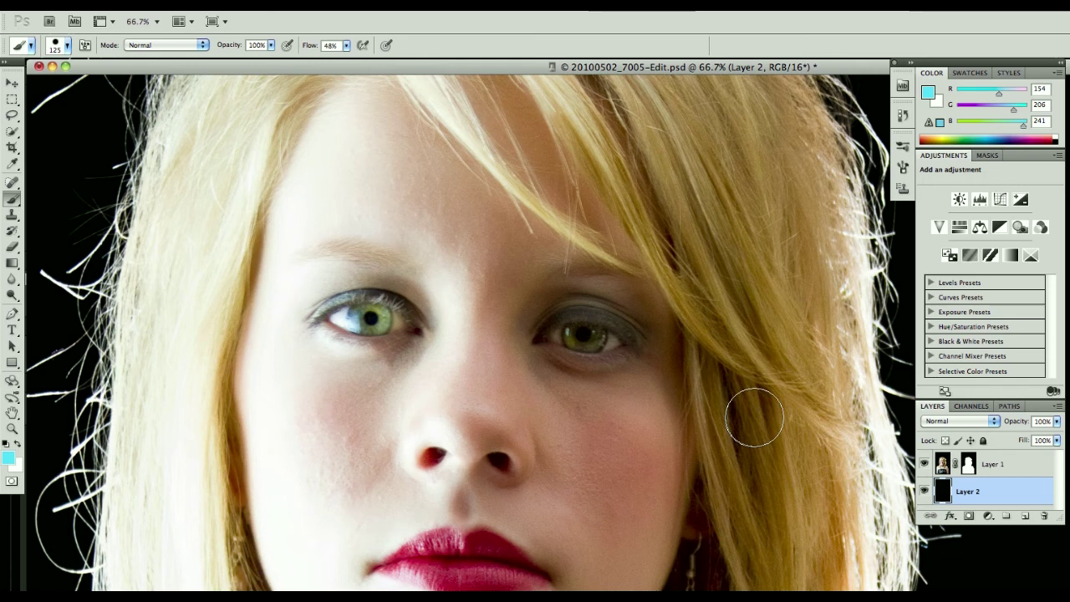
Fill Layer 2 with the multicoloured striped custom pattern in Normal mode at 100% opacity.
{"action": "key", "text": "shift+BackSpace"}
{"action": "left_click", "coordinate": [687, 333]}
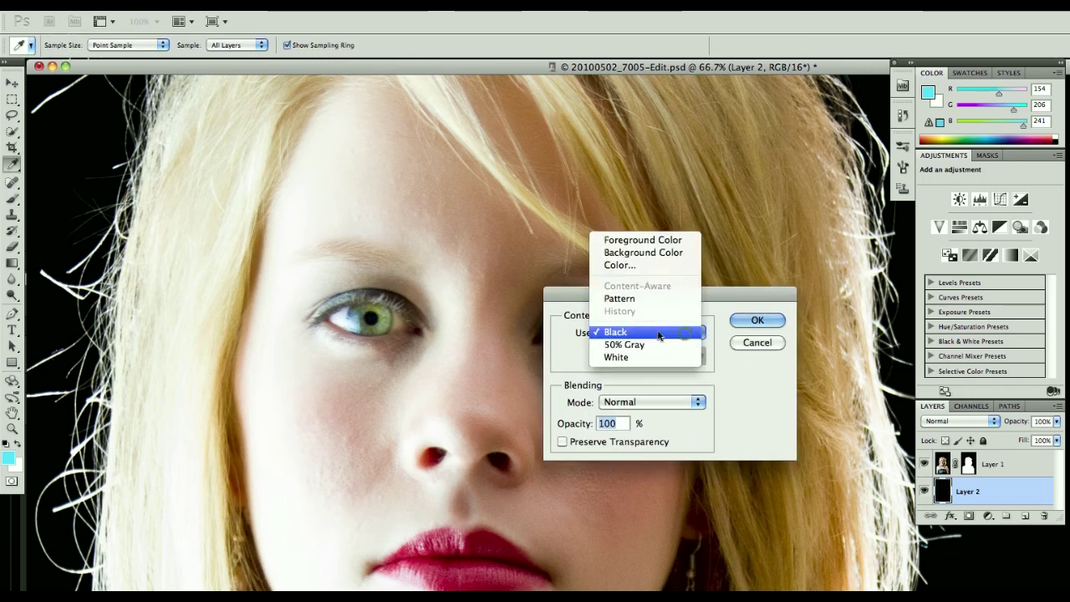
{"action": "left_click", "coordinate": [623, 299]}
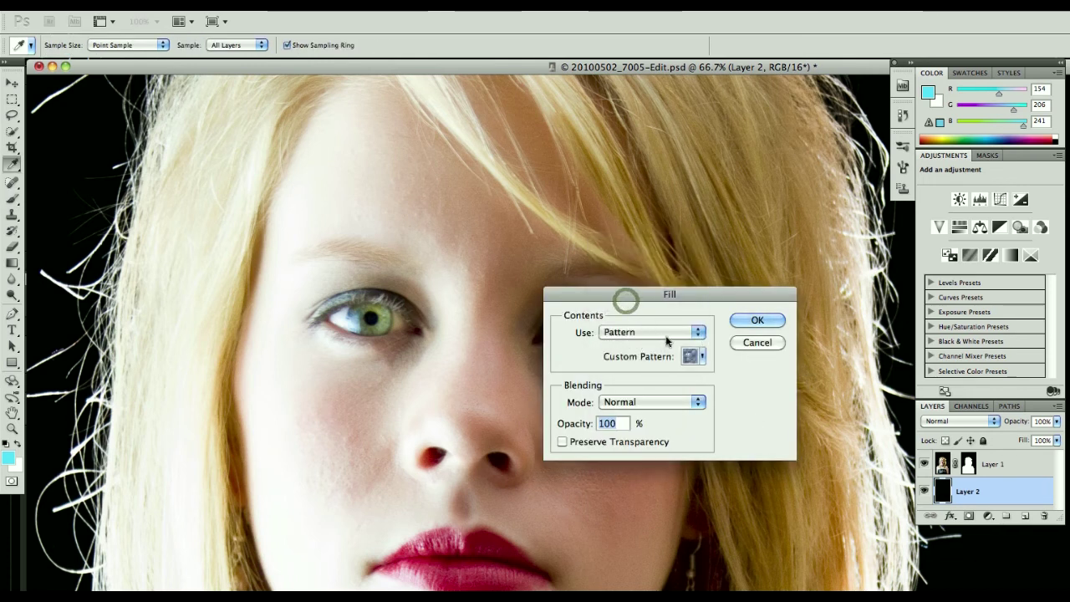
{"action": "left_click", "coordinate": [701, 356]}
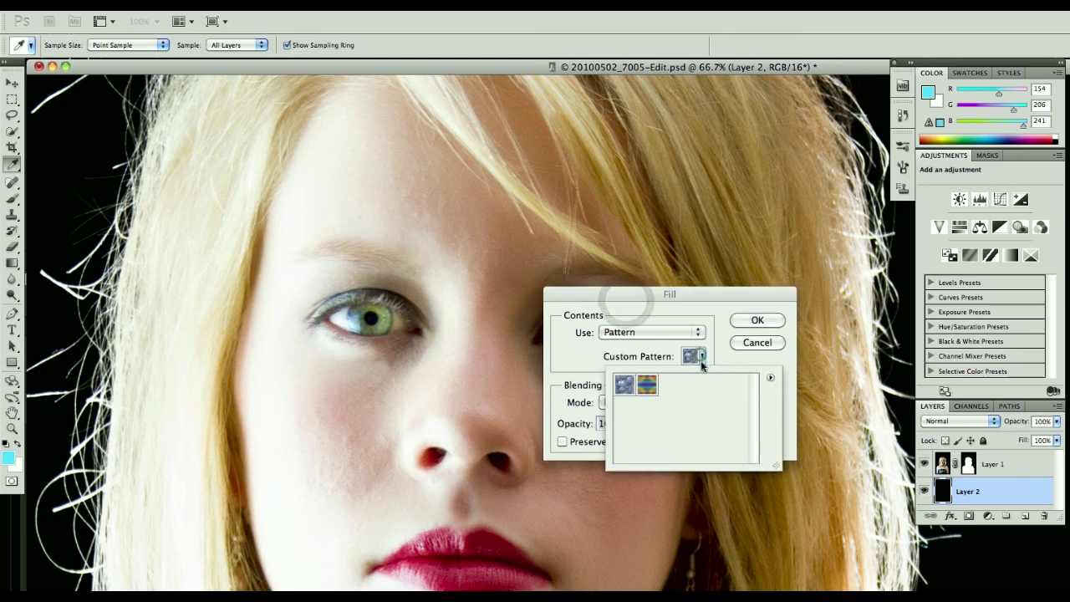
{"action": "double_click", "coordinate": [646, 385]}
{"action": "left_click", "coordinate": [757, 320]}
{"action": "key", "text": "b"}
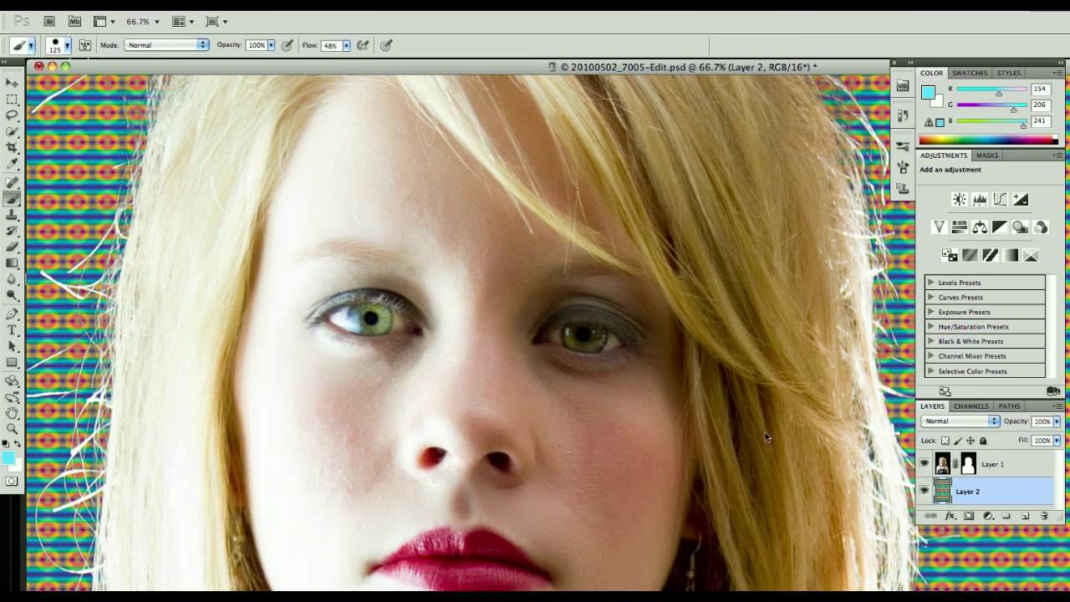
Check the hair and shoulder edges against the patterned background at 33.3% zoom, and display Layer 1's mask on its own.
{"action": "key", "text": "space"}
{"action": "left_click_drag", "start_coordinate": [776, 228], "coordinate": [781, 469]}
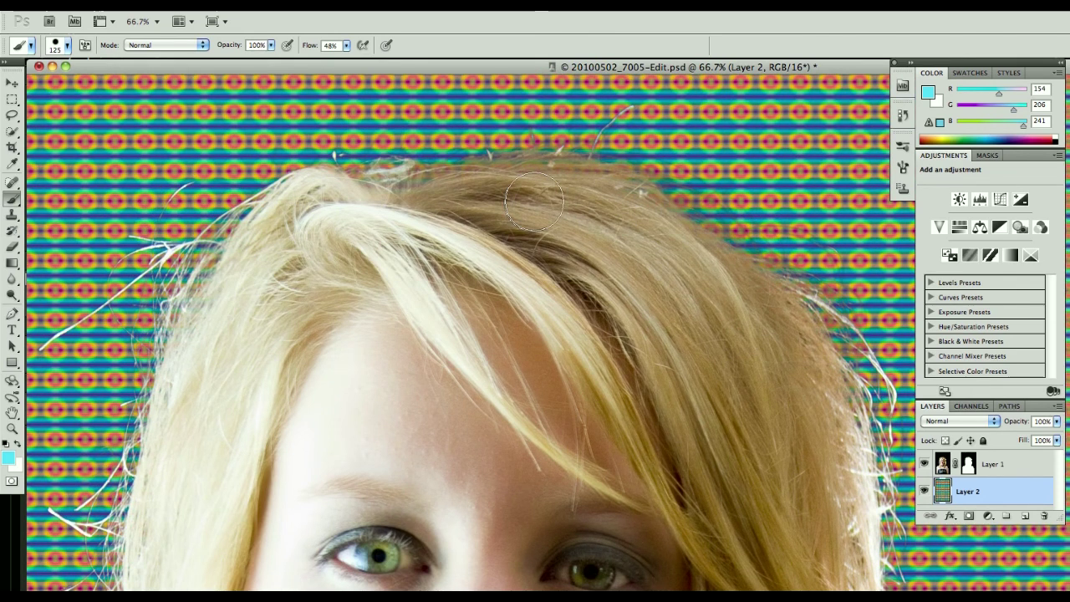
{"action": "key", "text": "super+minus"}
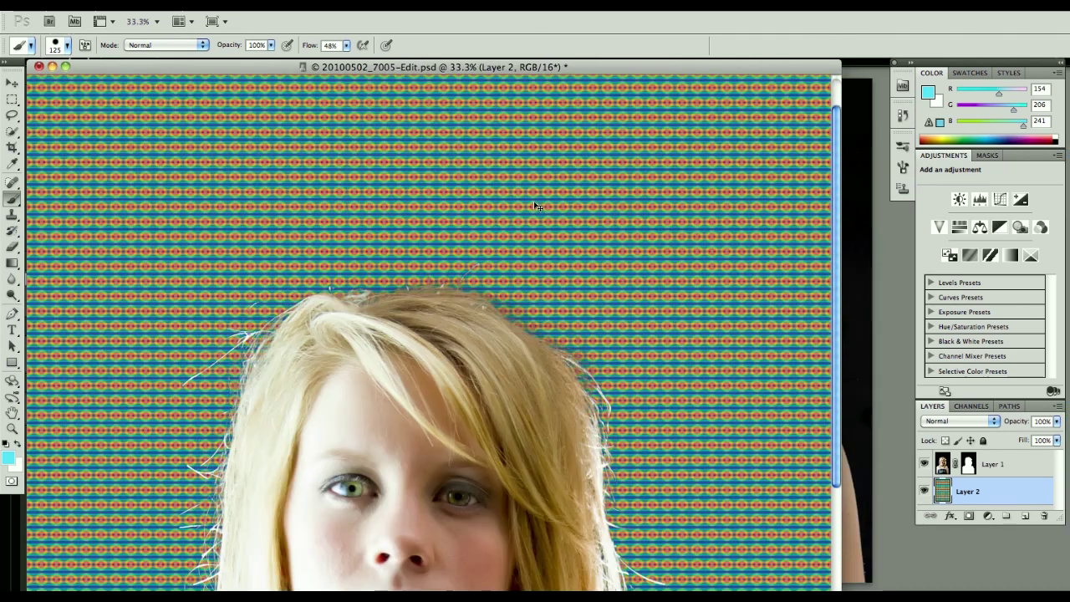
{"action": "left_click_drag", "start_coordinate": [503, 558], "coordinate": [506, 265]}
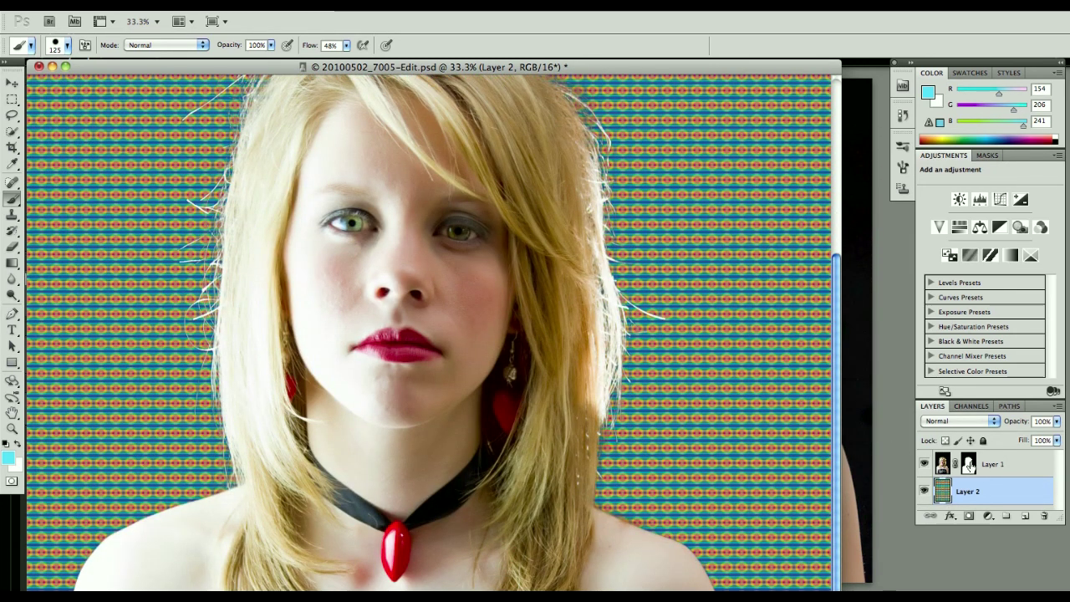
{"action": "left_click", "coordinate": [969, 464]}
{"action": "left_click", "coordinate": [969, 464], "text": "alt"}
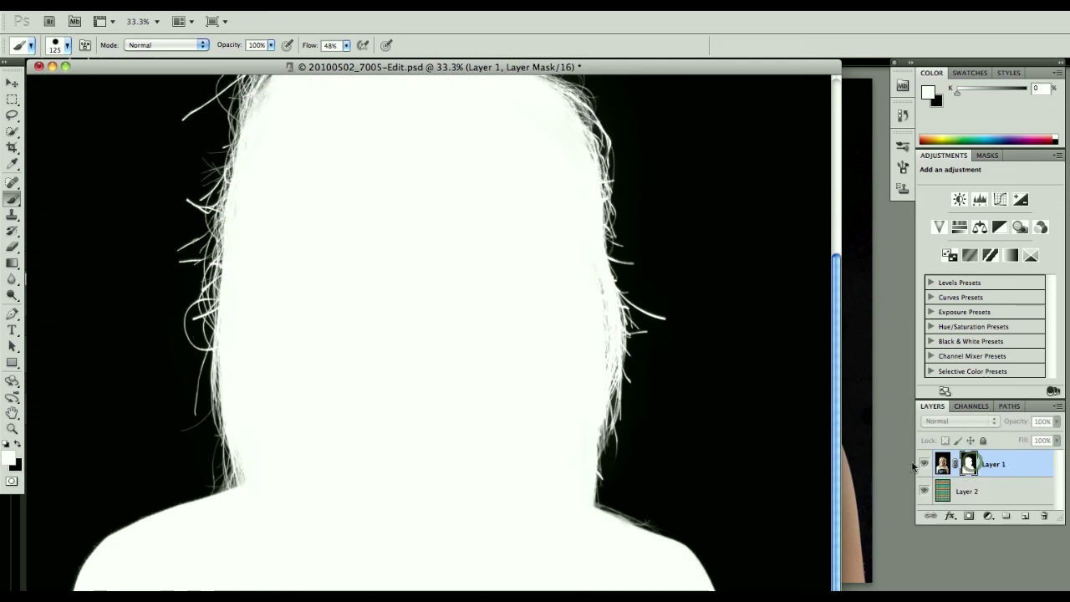